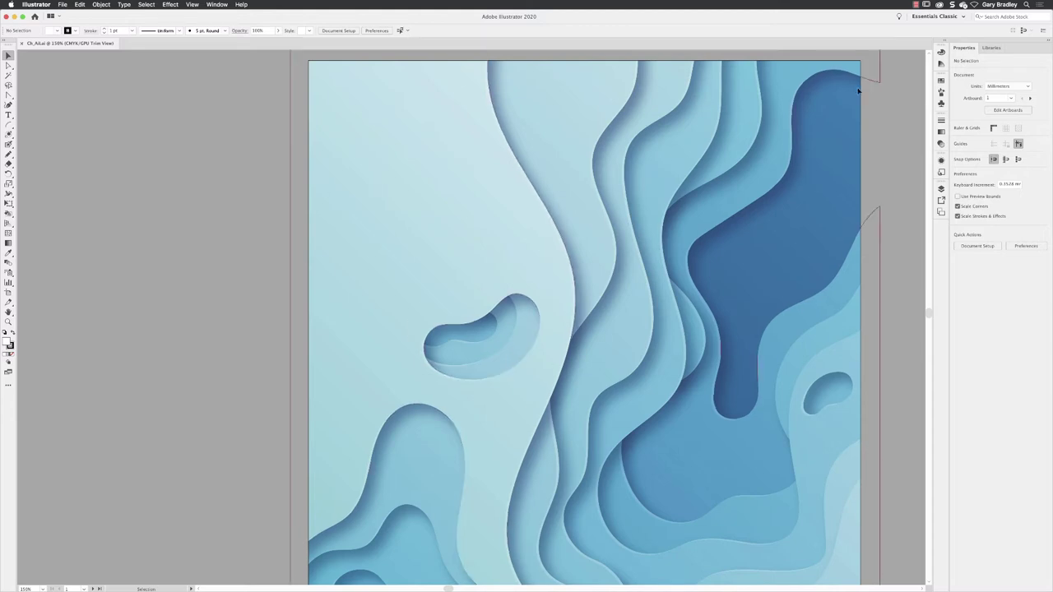
Change the workspace from Essentials Classic to Essentials using the top-right workspace switcher.
{"action": "left_click", "coordinate": [957, 18]}
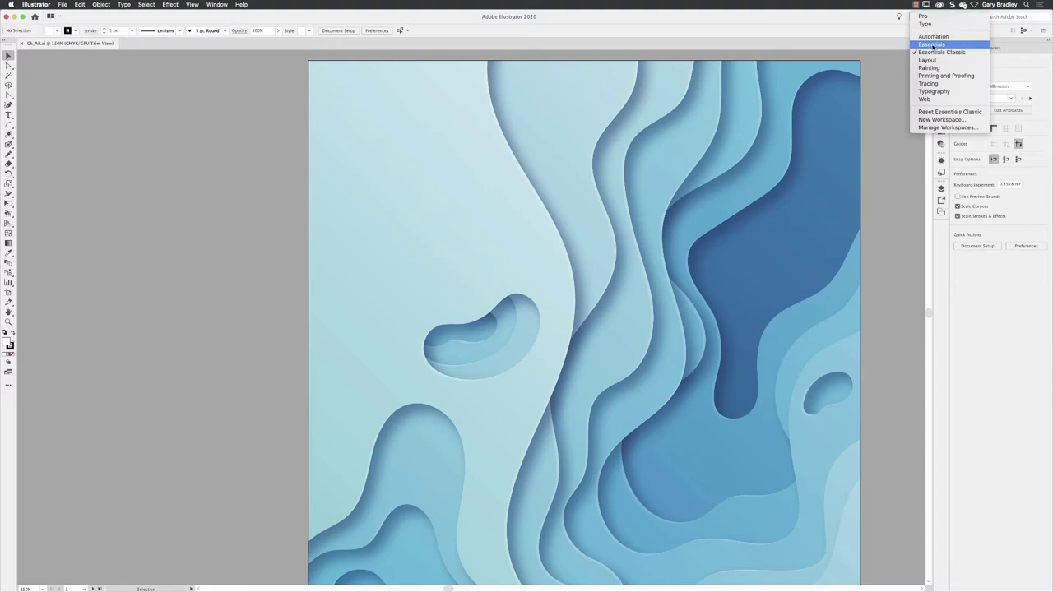
{"action": "left_click", "coordinate": [933, 45]}
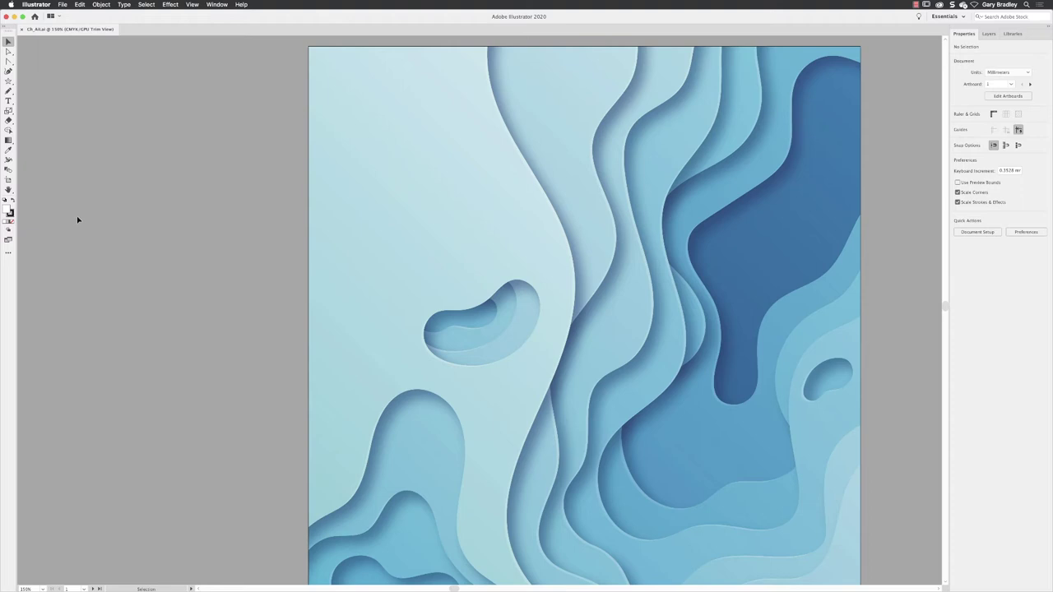
Set Window > Toolbars to Advanced so the full tool set appears.
{"action": "left_click", "coordinate": [219, 5]}
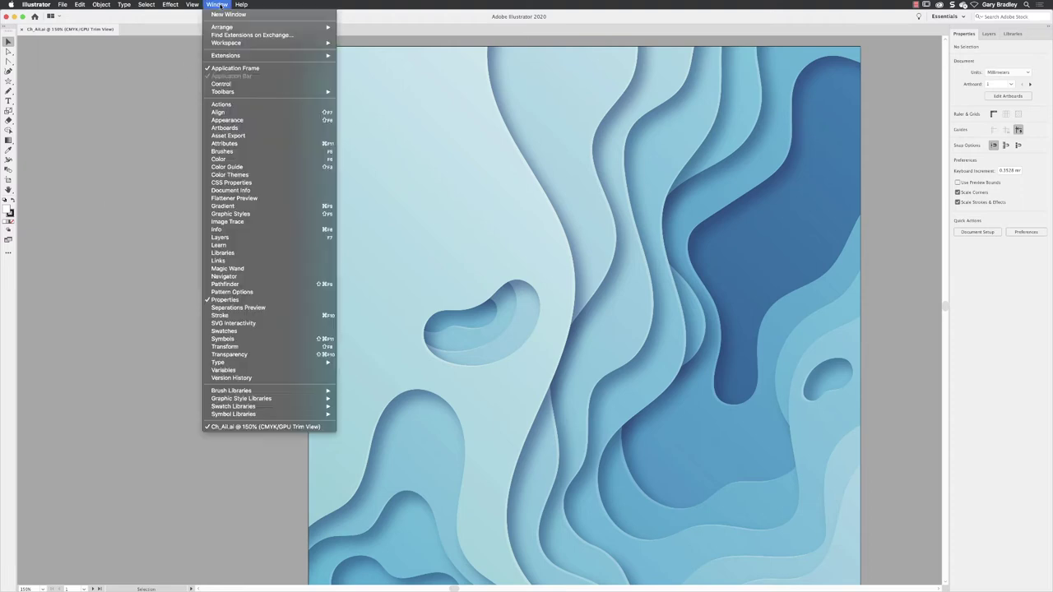
{"action": "mouse_move", "coordinate": [228, 91]}
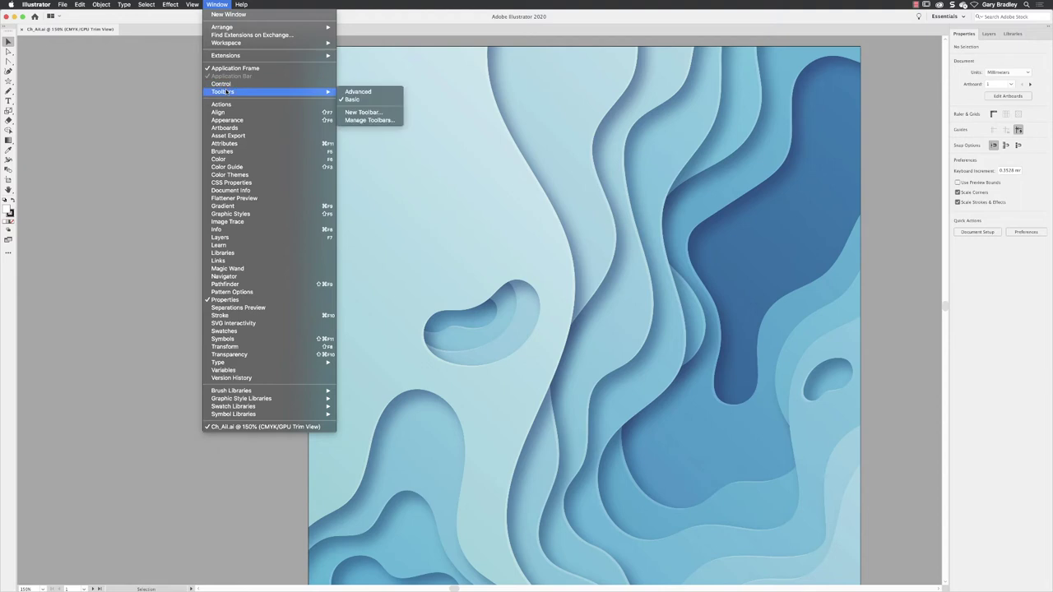
{"action": "left_click", "coordinate": [383, 93]}
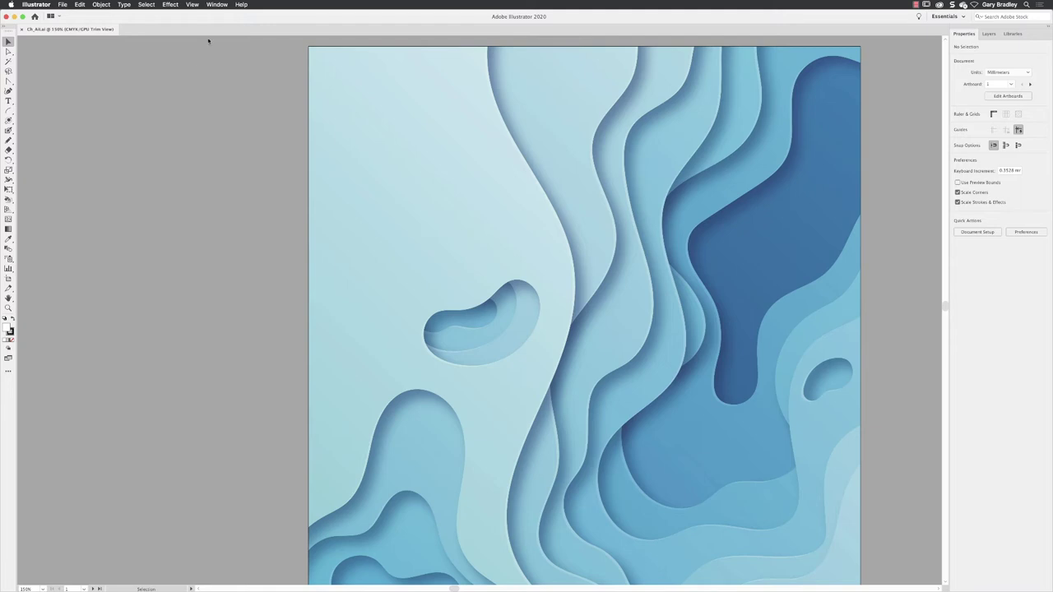
Create a new custom toolbar named Builder via Window > Toolbars > New Toolbar.
{"action": "left_click", "coordinate": [218, 4]}
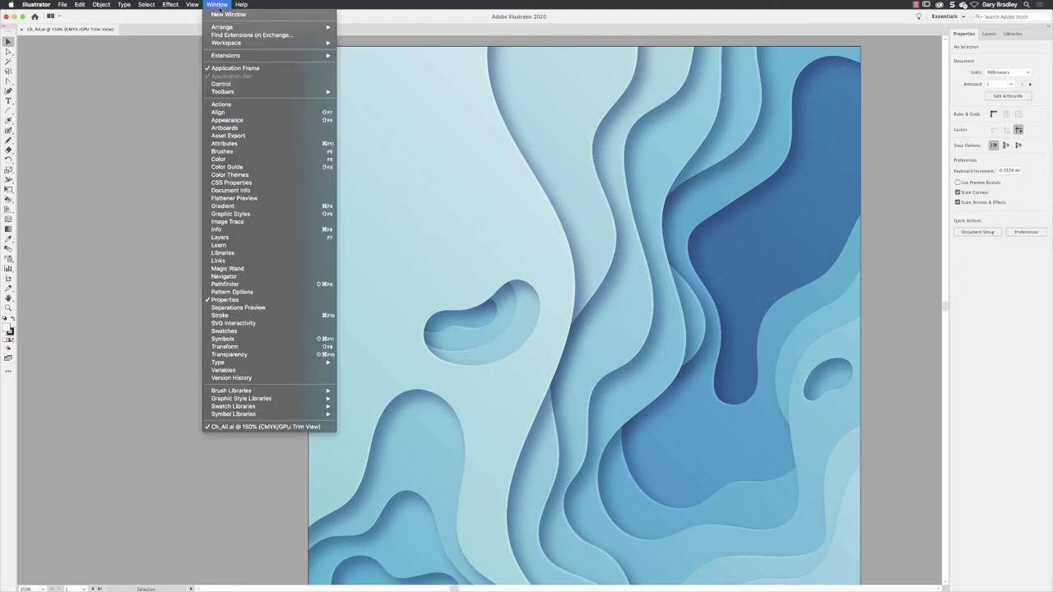
{"action": "mouse_move", "coordinate": [237, 93]}
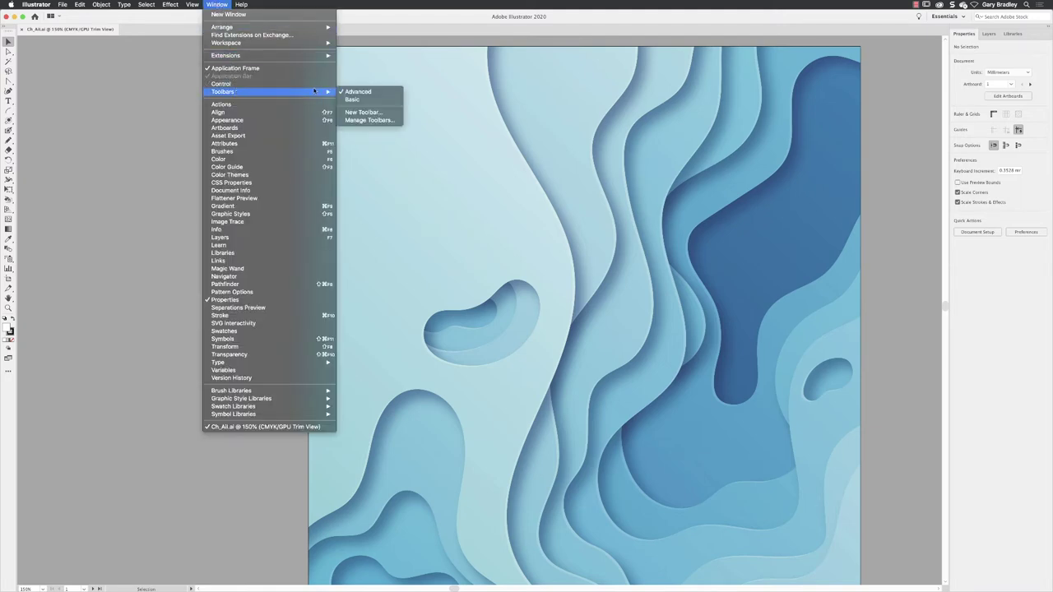
{"action": "left_click", "coordinate": [376, 116]}
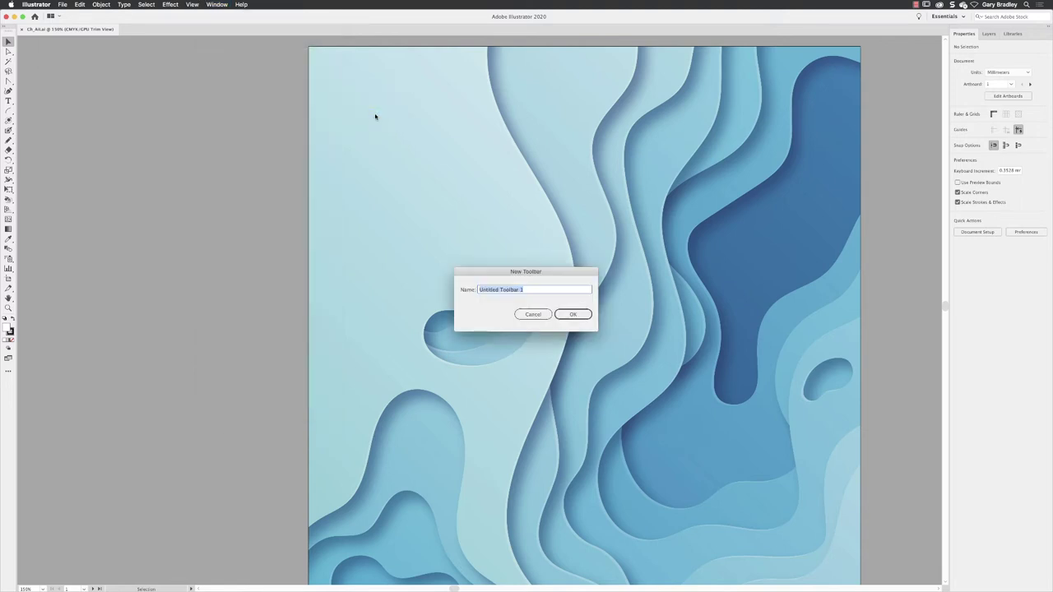
{"action": "type", "text": "Builder"}
{"action": "key", "text": "Return"}
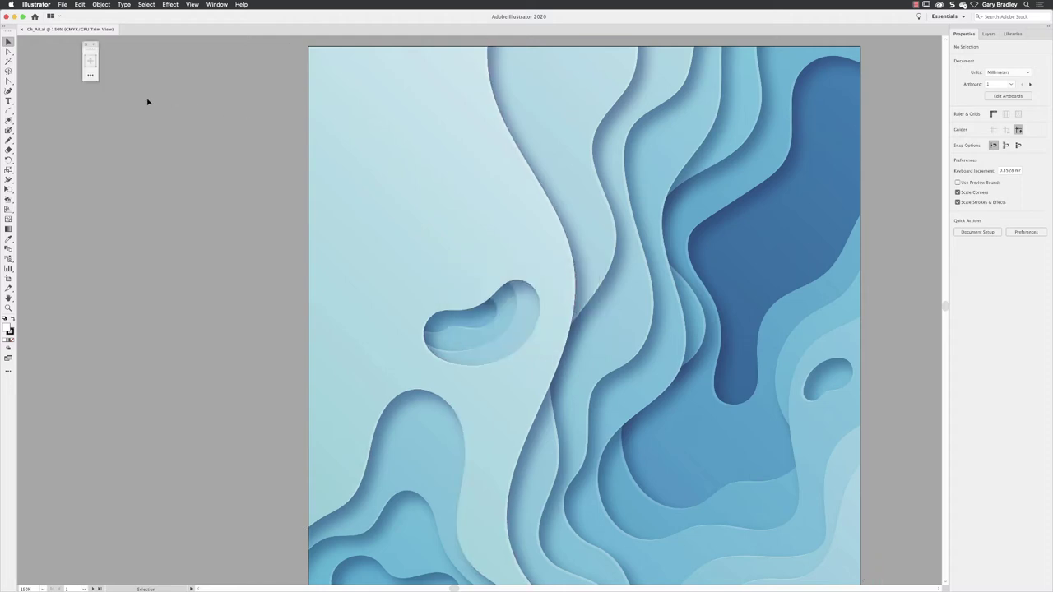
Float the main toolbar and place the empty Builder toolbar beside it.
{"action": "left_click_drag", "start_coordinate": [95, 53], "coordinate": [139, 96]}
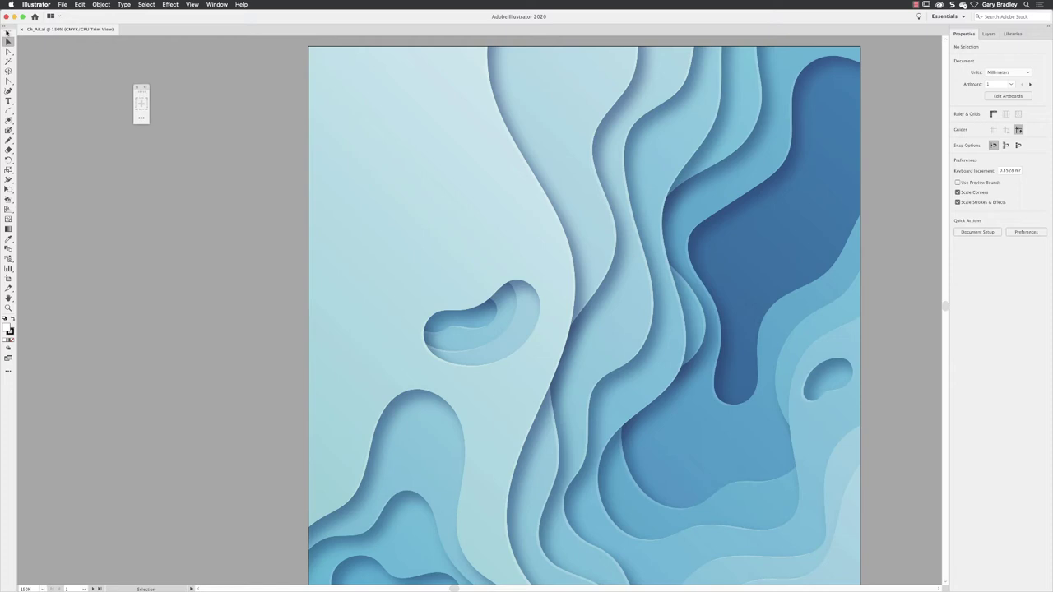
{"action": "left_click_drag", "start_coordinate": [8, 34], "coordinate": [83, 77]}
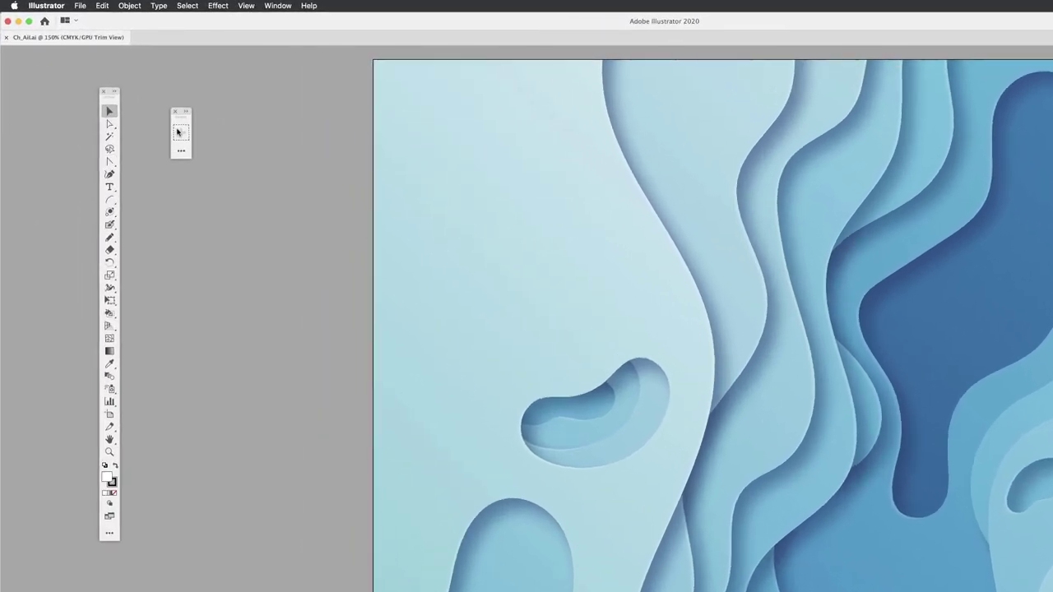
{"action": "left_click_drag", "start_coordinate": [177, 131], "coordinate": [183, 118]}
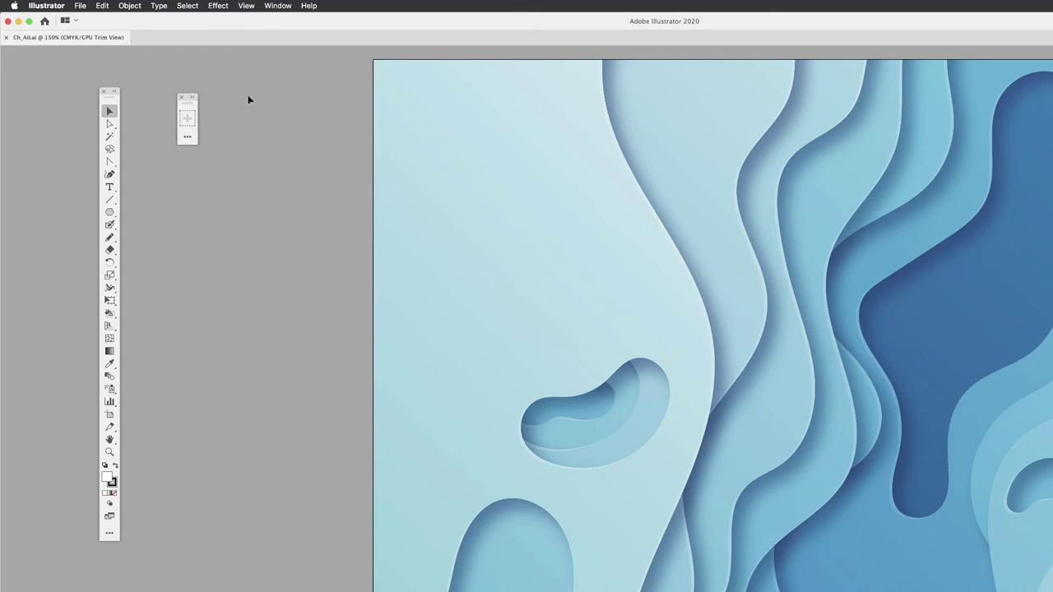
Open Builder's All Tools drawer and scroll it back up to the Select section.
{"action": "left_click", "coordinate": [188, 138]}
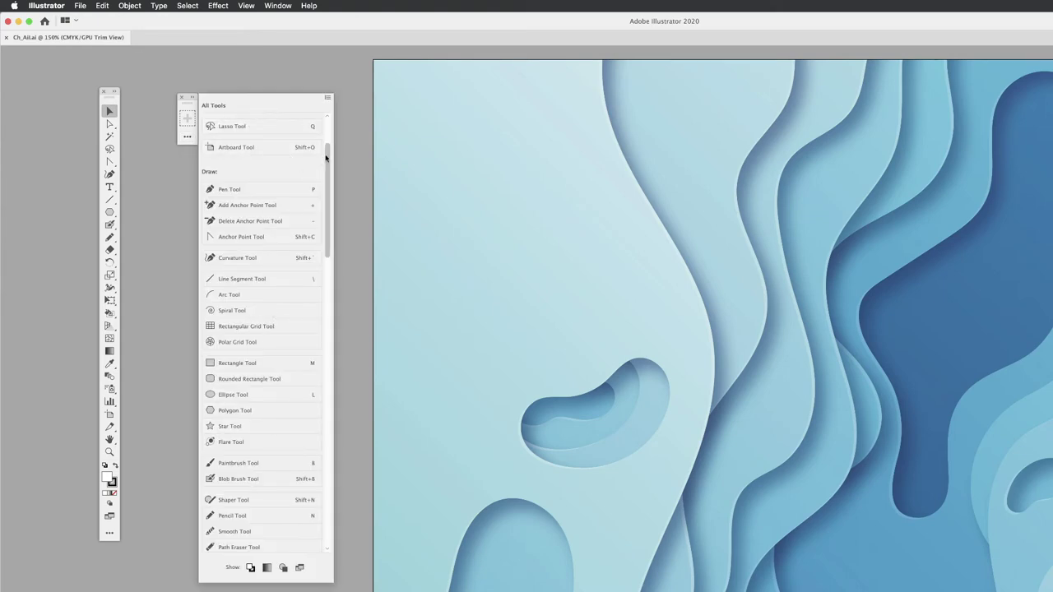
{"action": "left_click_drag", "start_coordinate": [326, 160], "coordinate": [328, 121]}
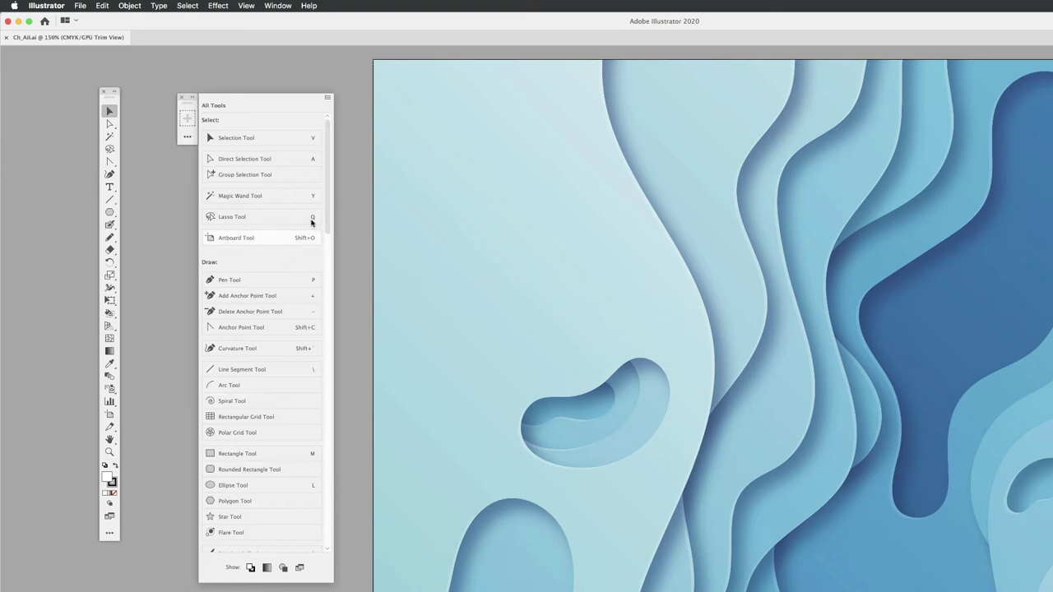
{"action": "left_click_drag", "start_coordinate": [329, 165], "coordinate": [337, 512]}
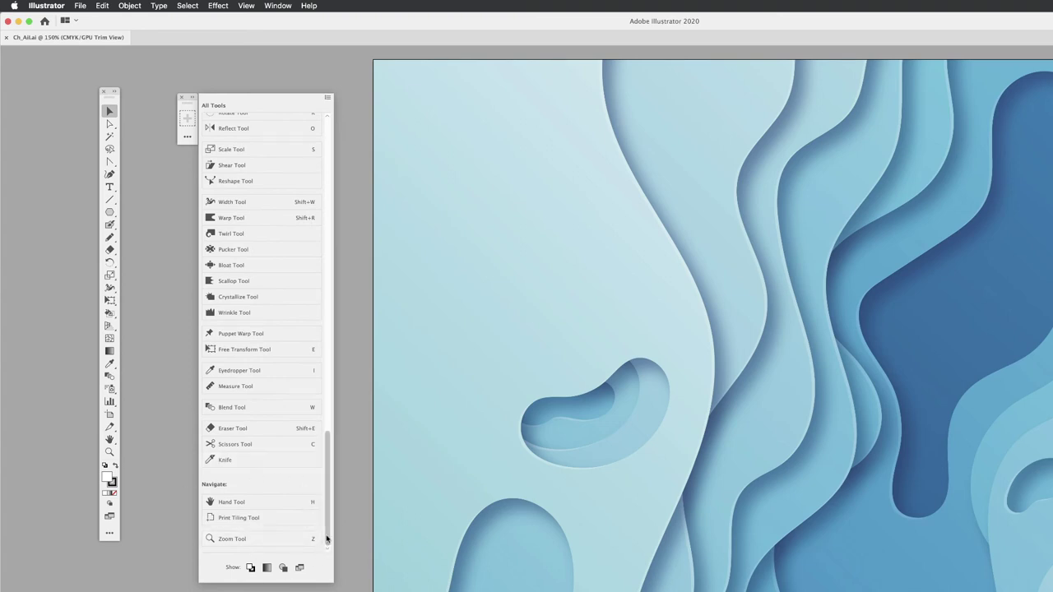
{"action": "left_click_drag", "start_coordinate": [327, 539], "coordinate": [323, 176]}
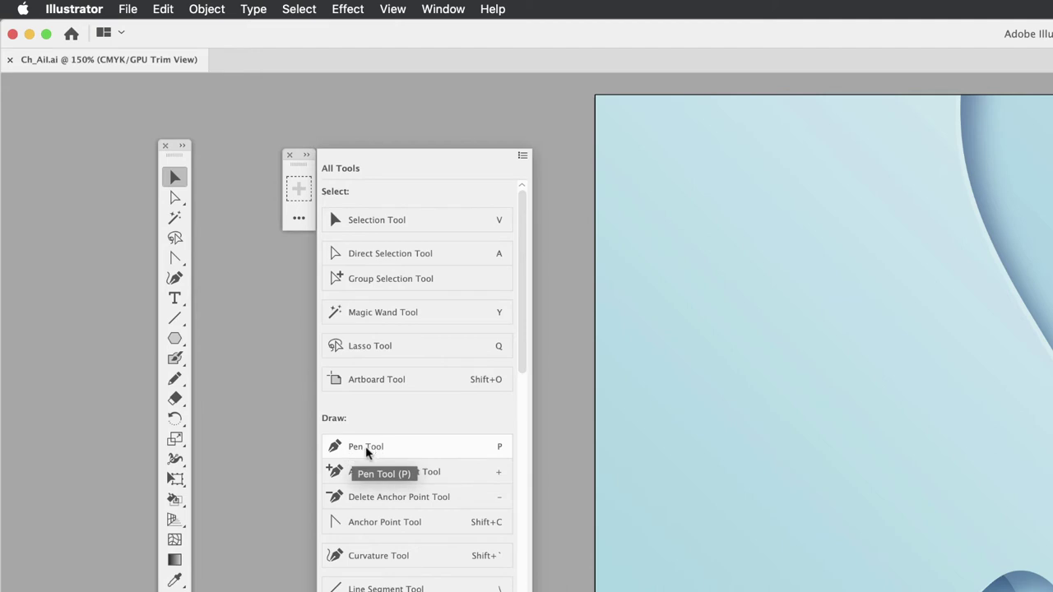
Drag the Pen, Anchor Point and Curvature tools from All Tools into the Builder toolbar.
{"action": "left_click_drag", "start_coordinate": [367, 451], "coordinate": [295, 190]}
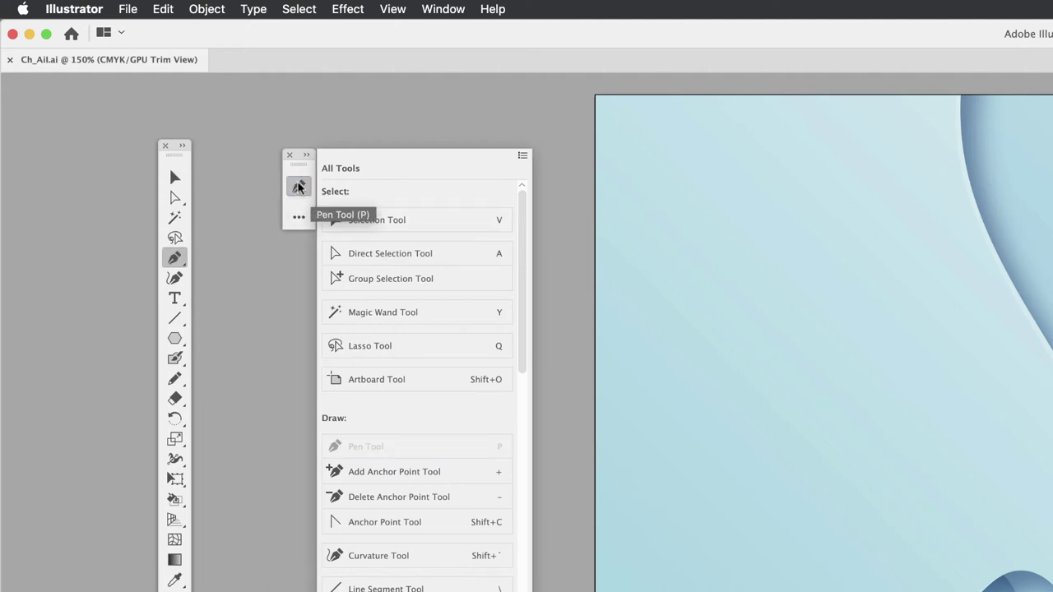
{"action": "left_click", "coordinate": [382, 528]}
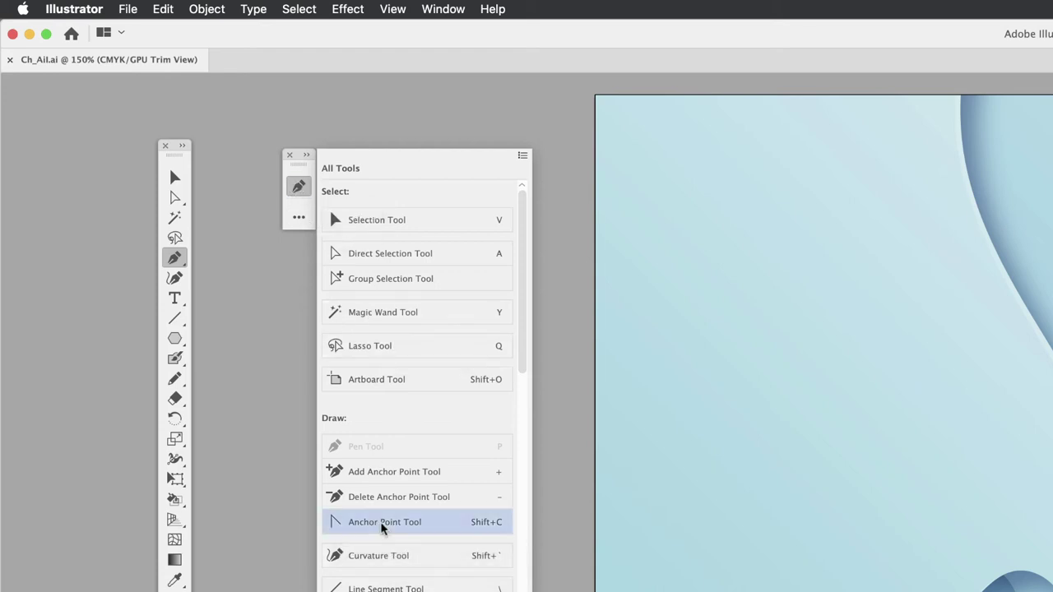
{"action": "left_click_drag", "start_coordinate": [383, 526], "coordinate": [299, 195]}
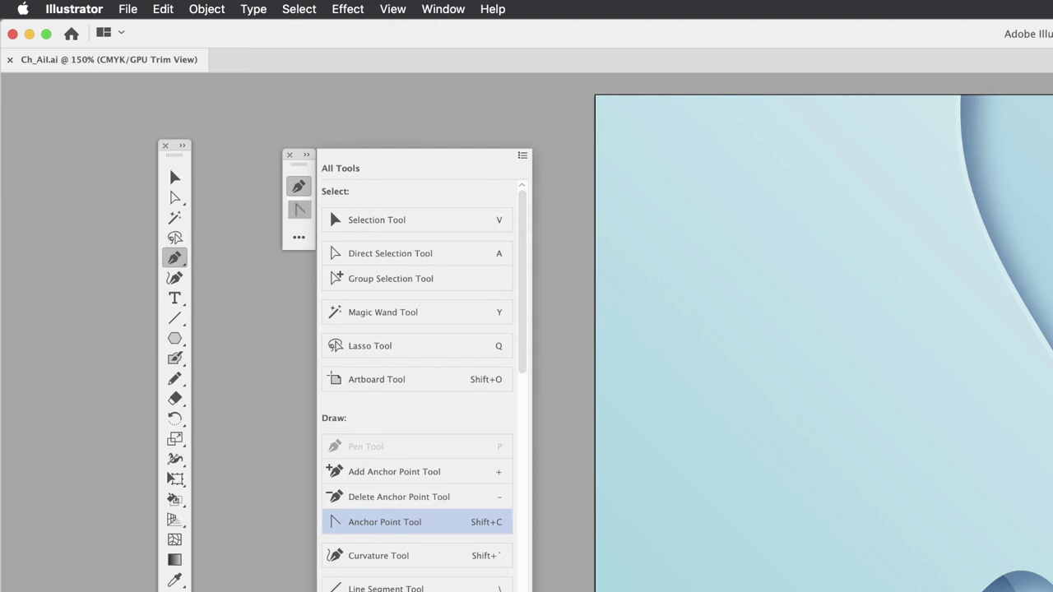
{"action": "left_click", "coordinate": [299, 208]}
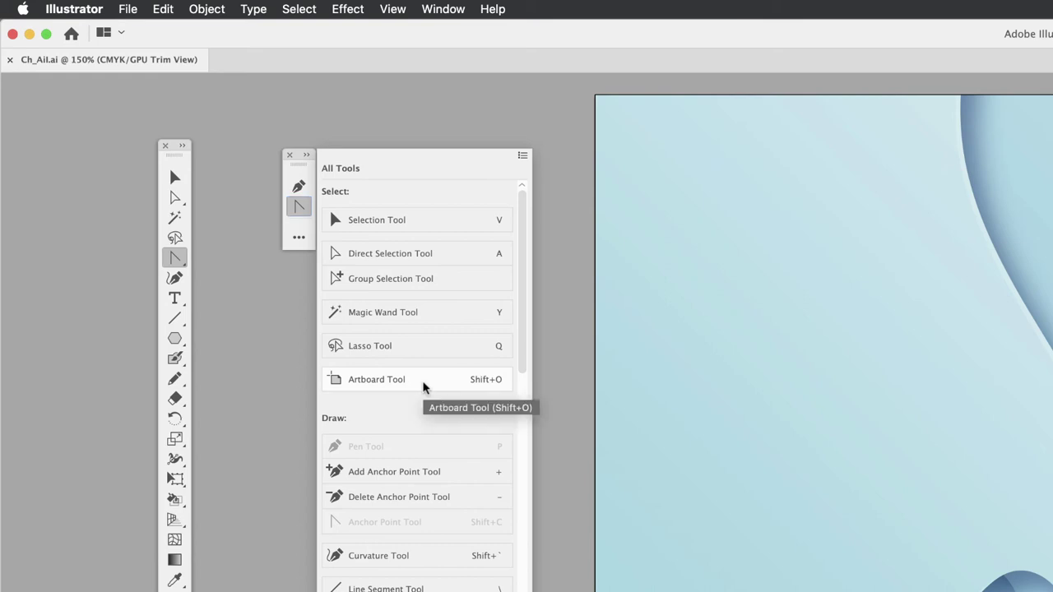
{"action": "left_click_drag", "start_coordinate": [396, 556], "coordinate": [298, 185]}
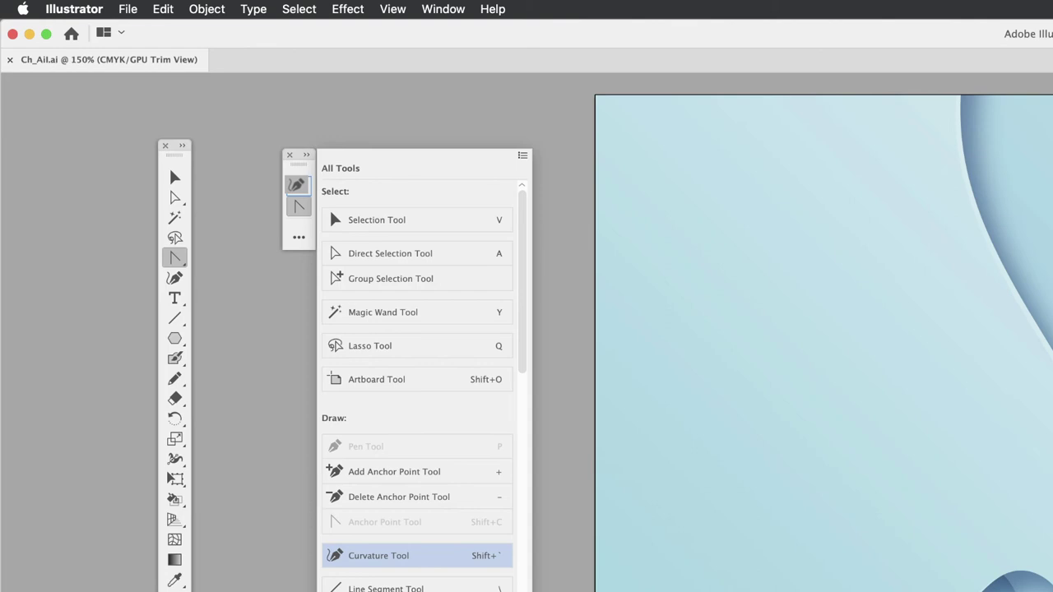
{"action": "left_click_drag", "start_coordinate": [297, 184], "coordinate": [298, 184]}
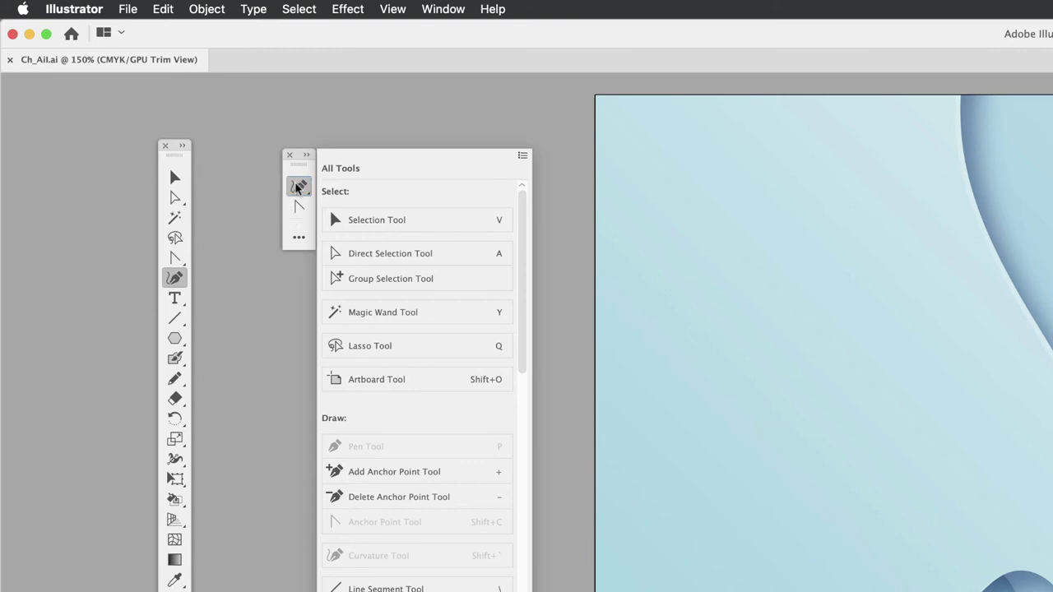
Move the Curvature tool out of the Pen group into its own slot below Anchor Point.
{"action": "left_click", "coordinate": [298, 188]}
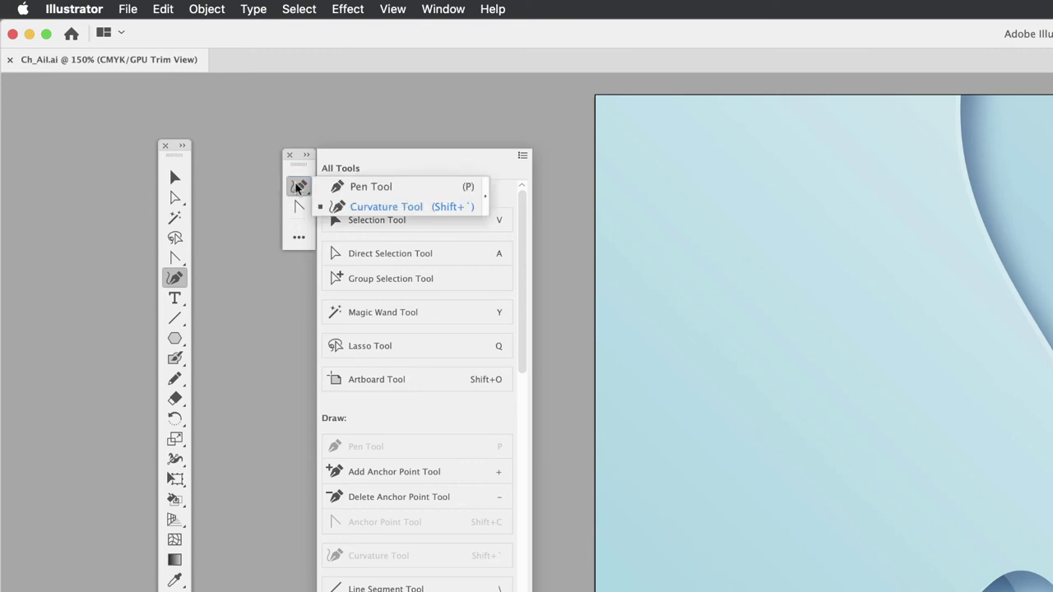
{"action": "left_click", "coordinate": [355, 211]}
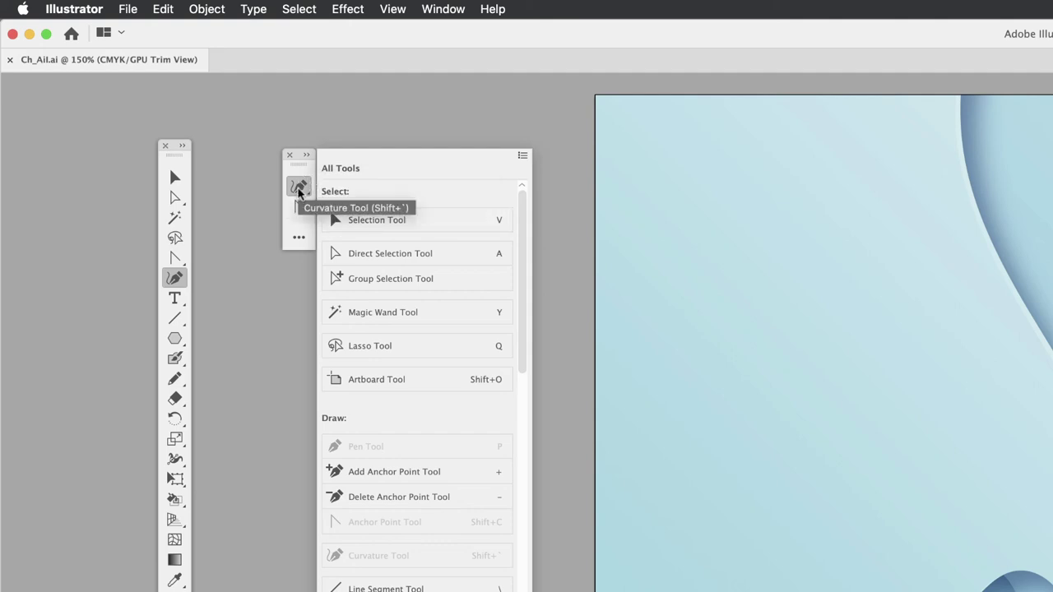
{"action": "left_click_drag", "start_coordinate": [299, 189], "coordinate": [298, 228]}
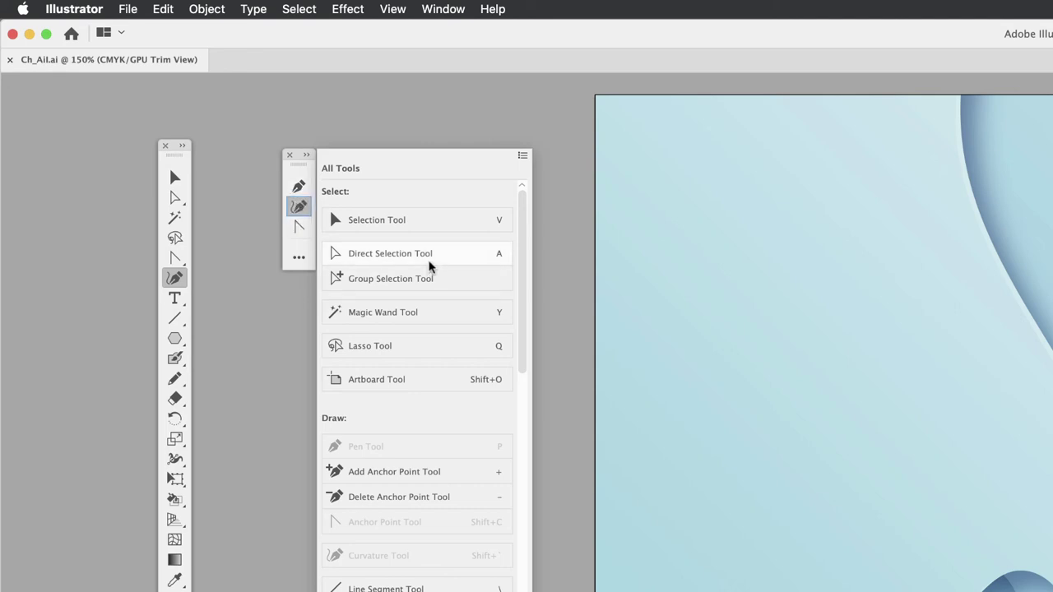
{"action": "left_click_drag", "start_coordinate": [298, 206], "coordinate": [297, 230]}
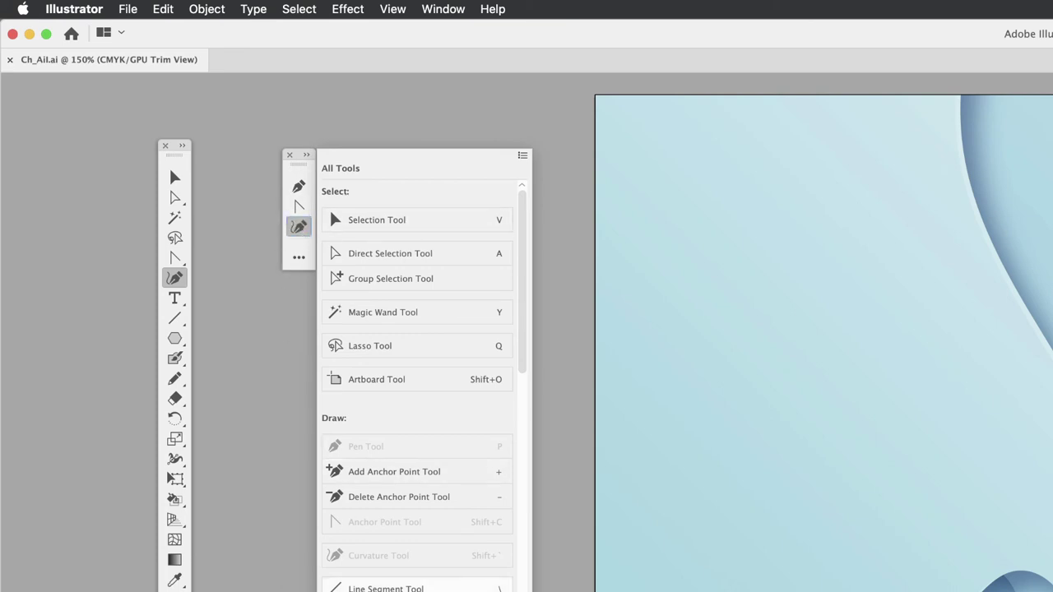
Add Line Segment, Rectangle and Polygon tools to Builder, adding then removing Polar Grid.
{"action": "left_click_drag", "start_coordinate": [386, 589], "coordinate": [299, 246]}
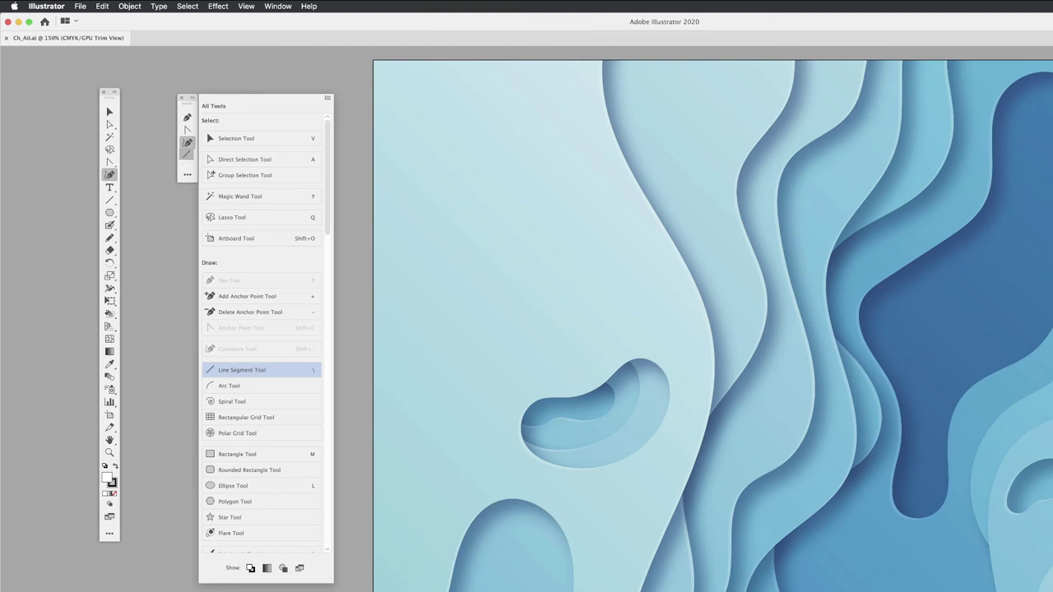
{"action": "left_click_drag", "start_coordinate": [188, 154], "coordinate": [187, 154]}
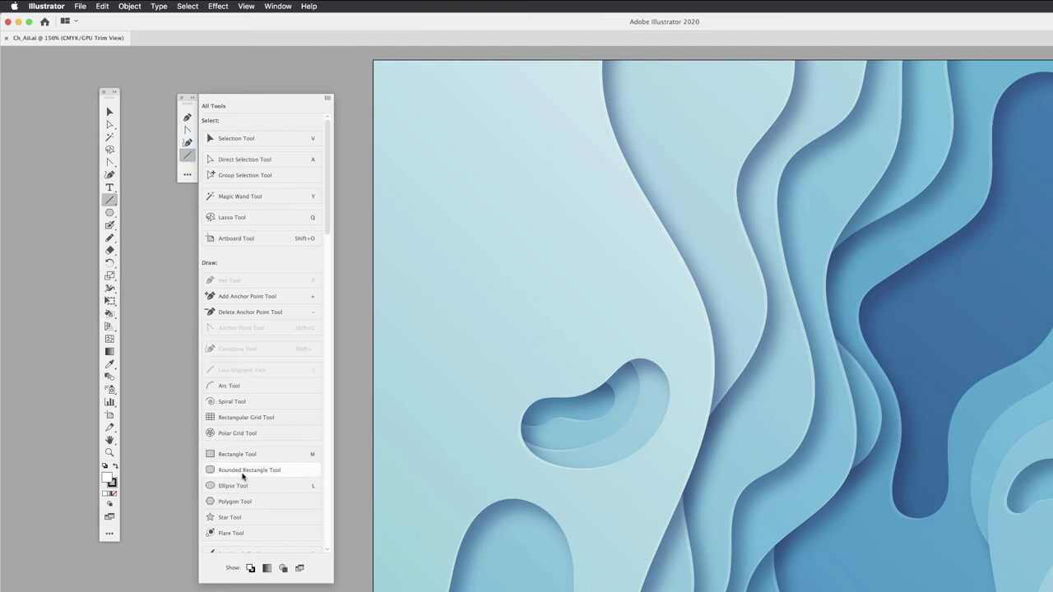
{"action": "left_click_drag", "start_coordinate": [240, 457], "coordinate": [188, 168]}
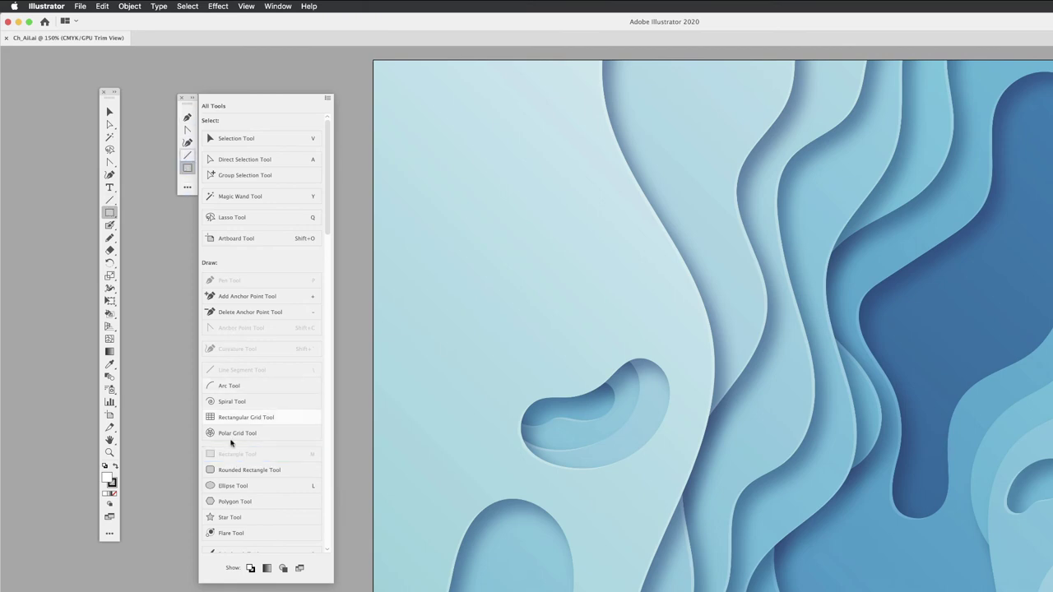
{"action": "left_click_drag", "start_coordinate": [252, 502], "coordinate": [188, 179]}
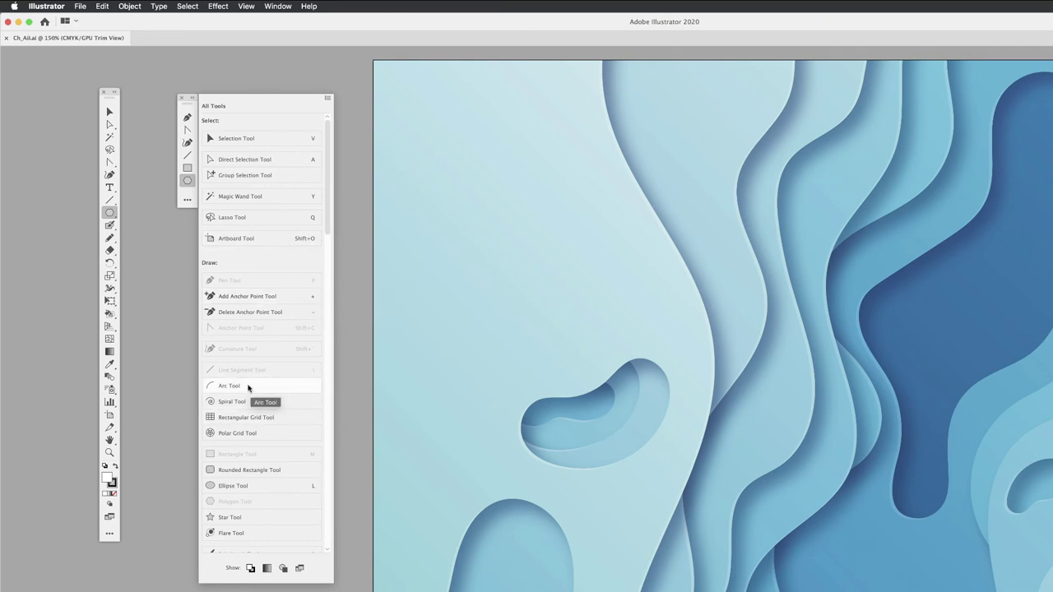
{"action": "left_click_drag", "start_coordinate": [247, 438], "coordinate": [186, 193]}
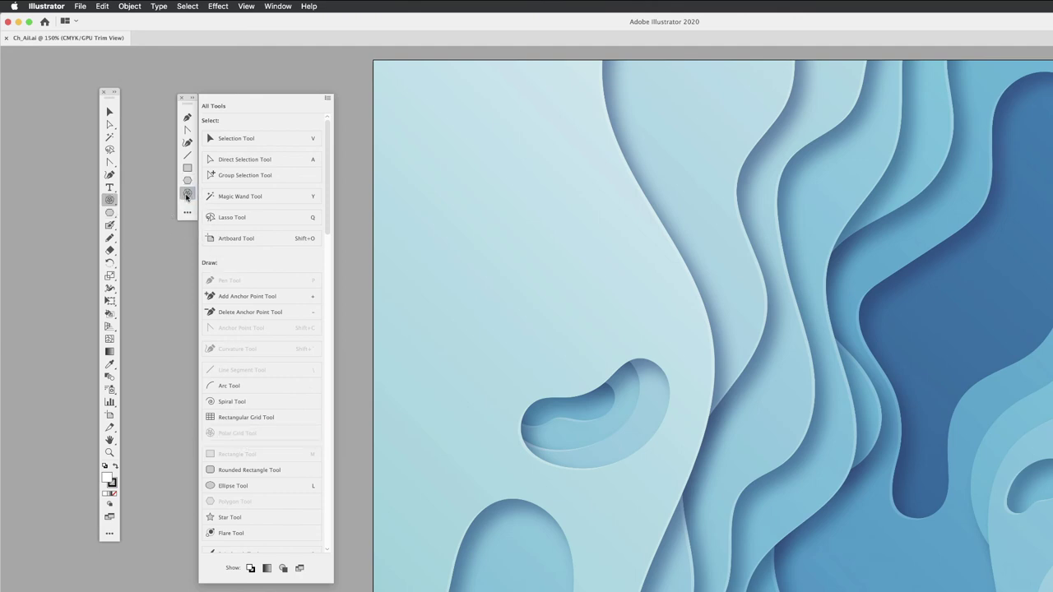
{"action": "left_click_drag", "start_coordinate": [187, 195], "coordinate": [156, 196]}
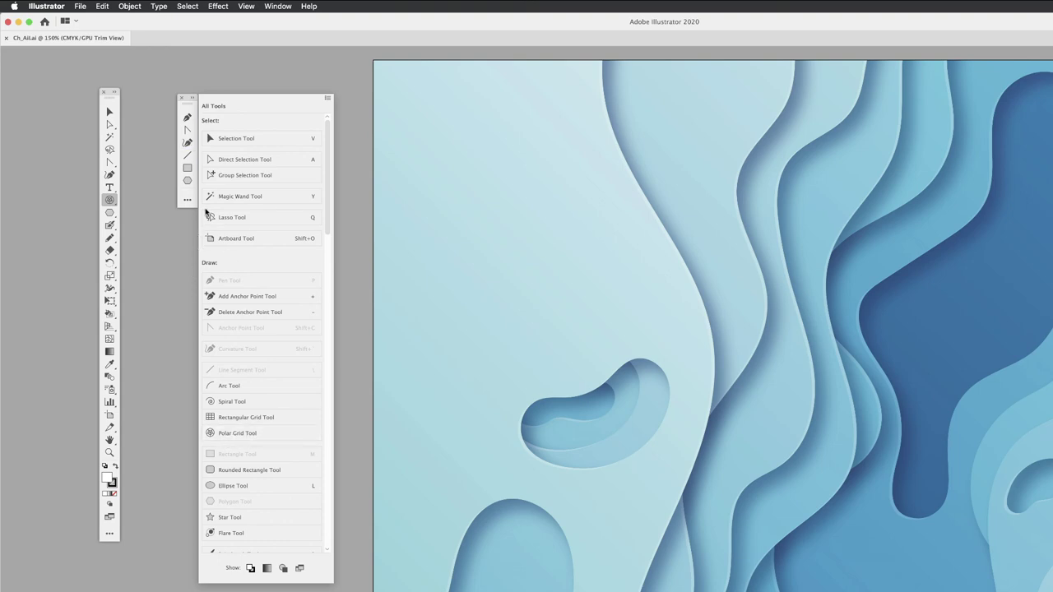
Toggle the Fill/Stroke and Coloring controls on and off, then close the All Tools drawer.
{"action": "left_click", "coordinate": [223, 238]}
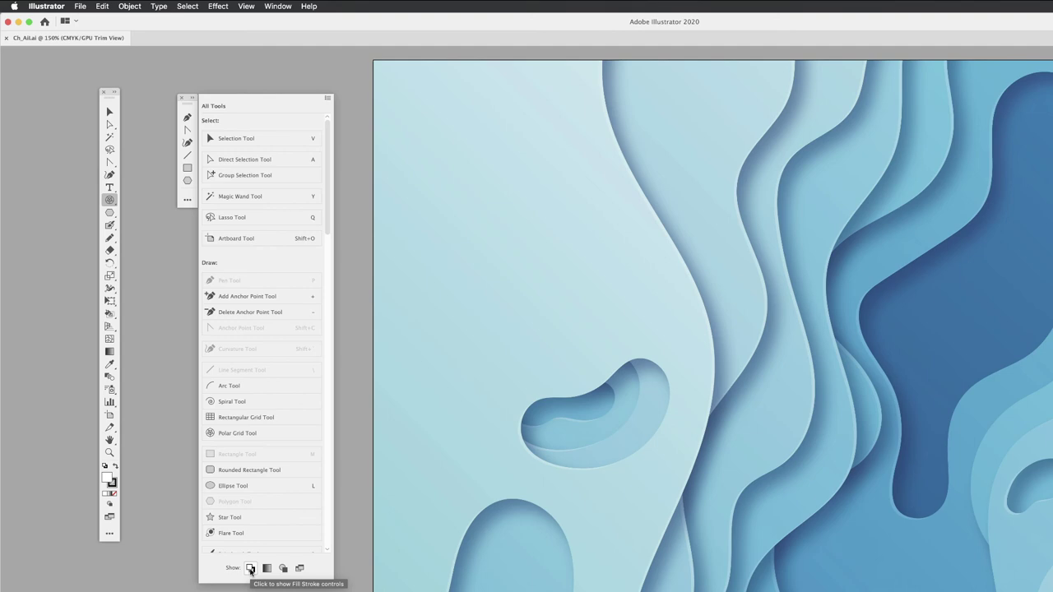
{"action": "left_click", "coordinate": [251, 569]}
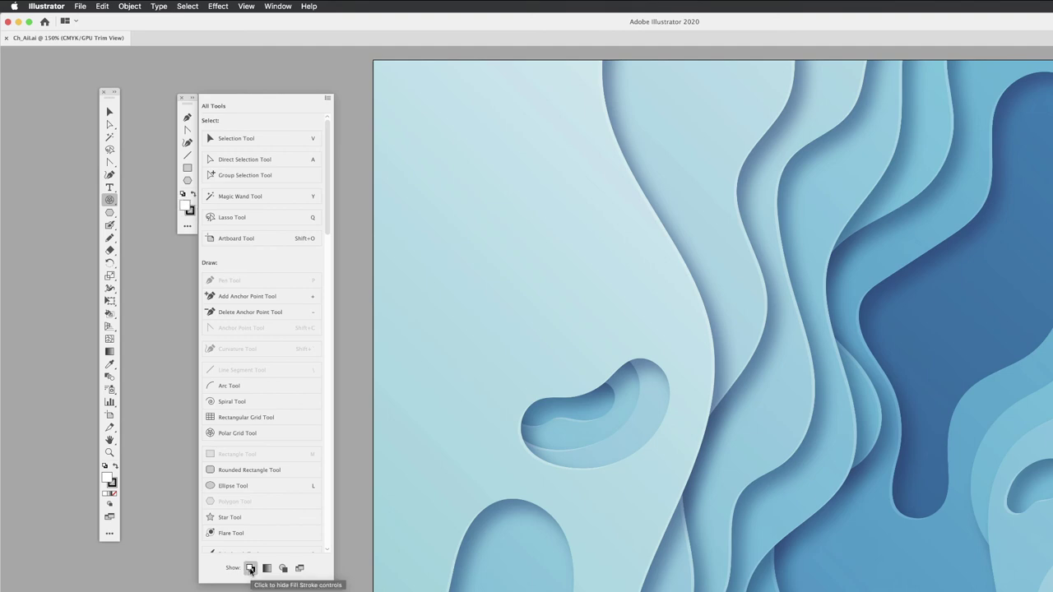
{"action": "left_click", "coordinate": [251, 569]}
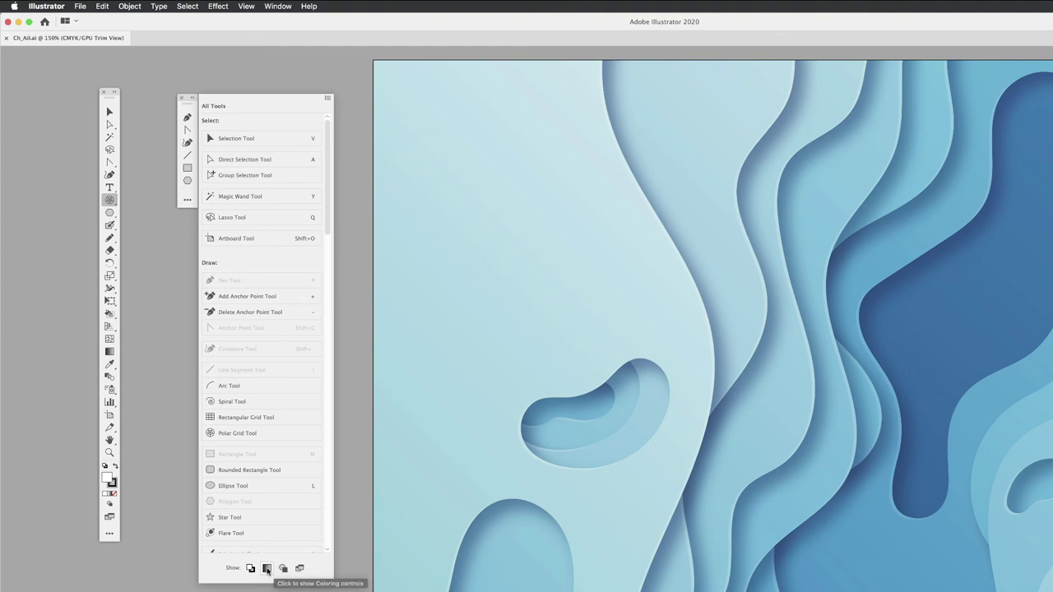
{"action": "left_click", "coordinate": [267, 569]}
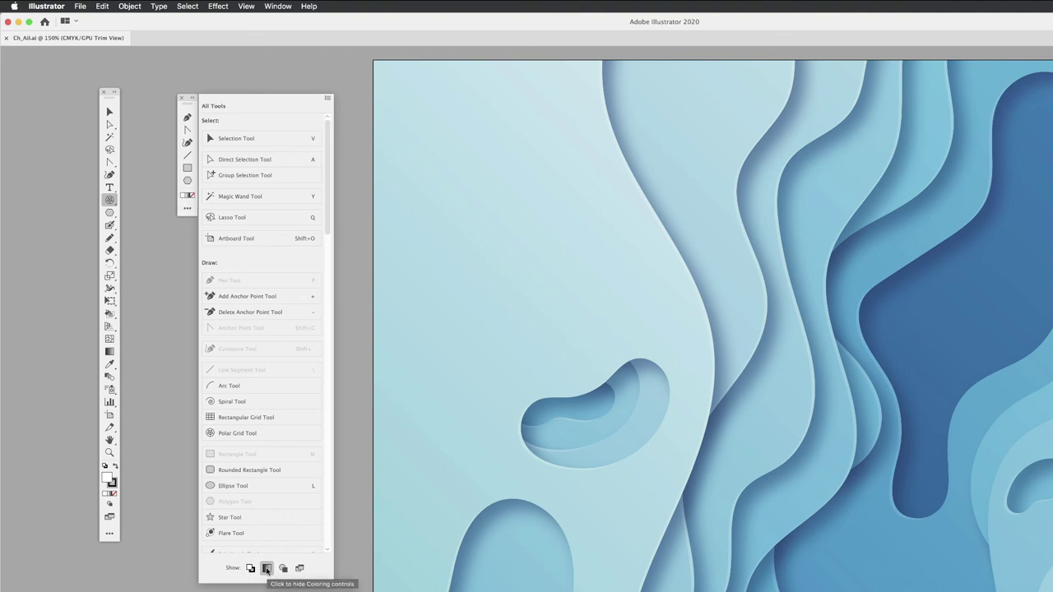
{"action": "left_click", "coordinate": [267, 568]}
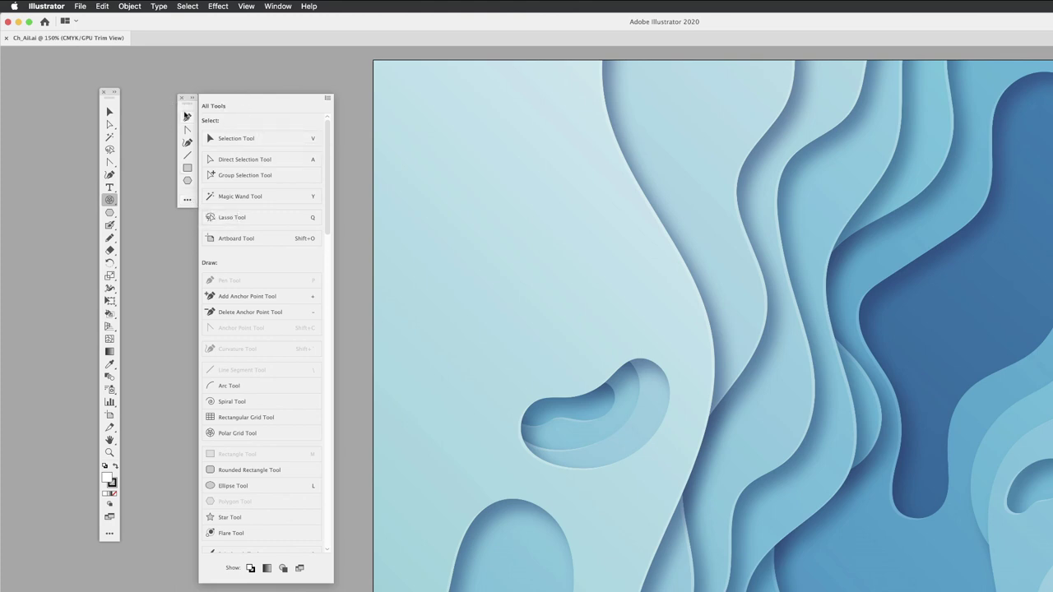
{"action": "left_click", "coordinate": [186, 109]}
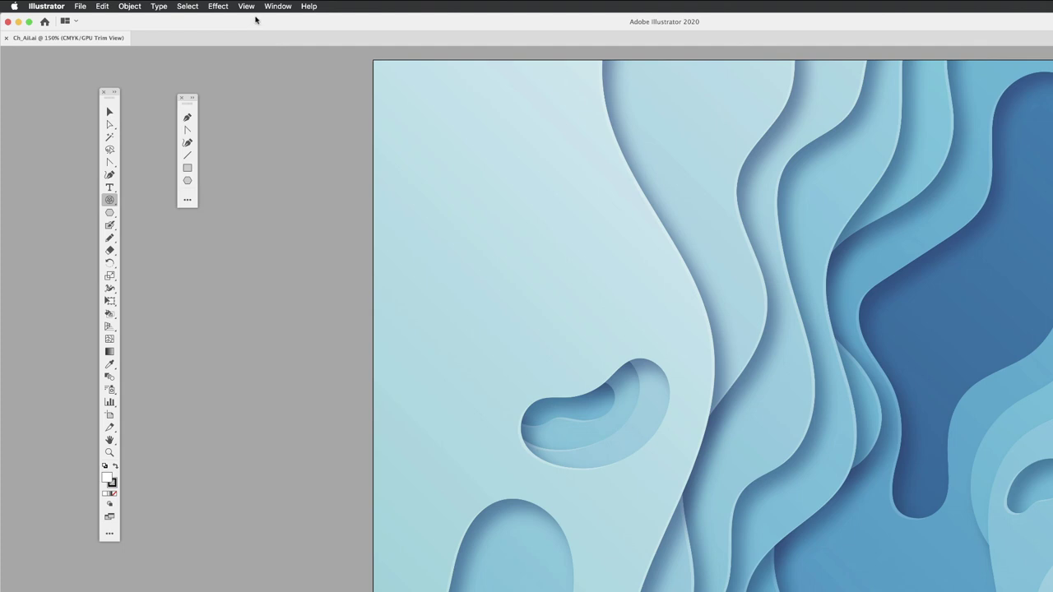
{"action": "left_click", "coordinate": [274, 7]}
{"action": "mouse_move", "coordinate": [297, 120]}
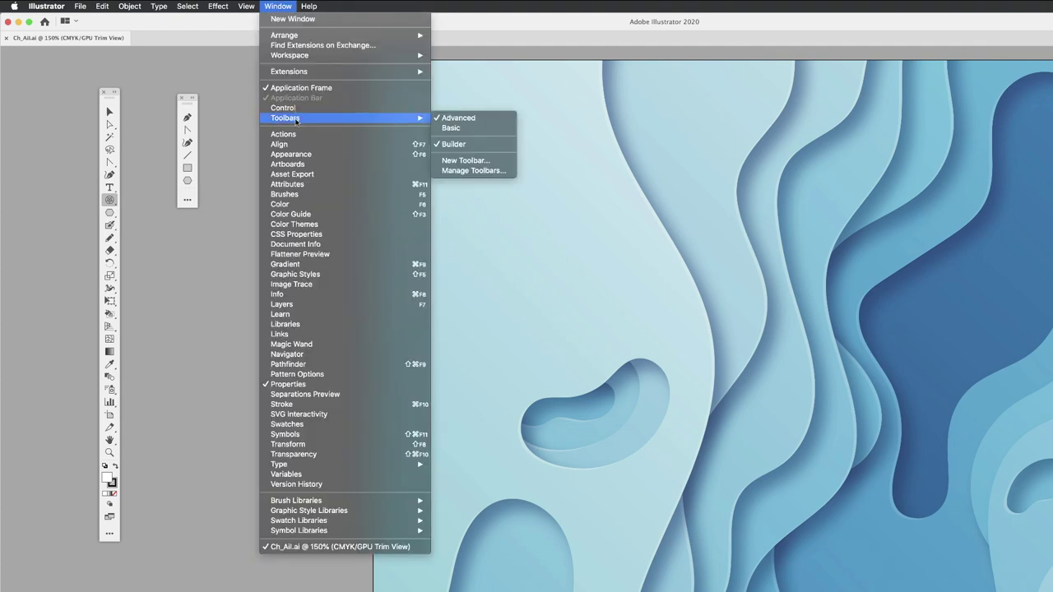
{"action": "left_click", "coordinate": [474, 171]}
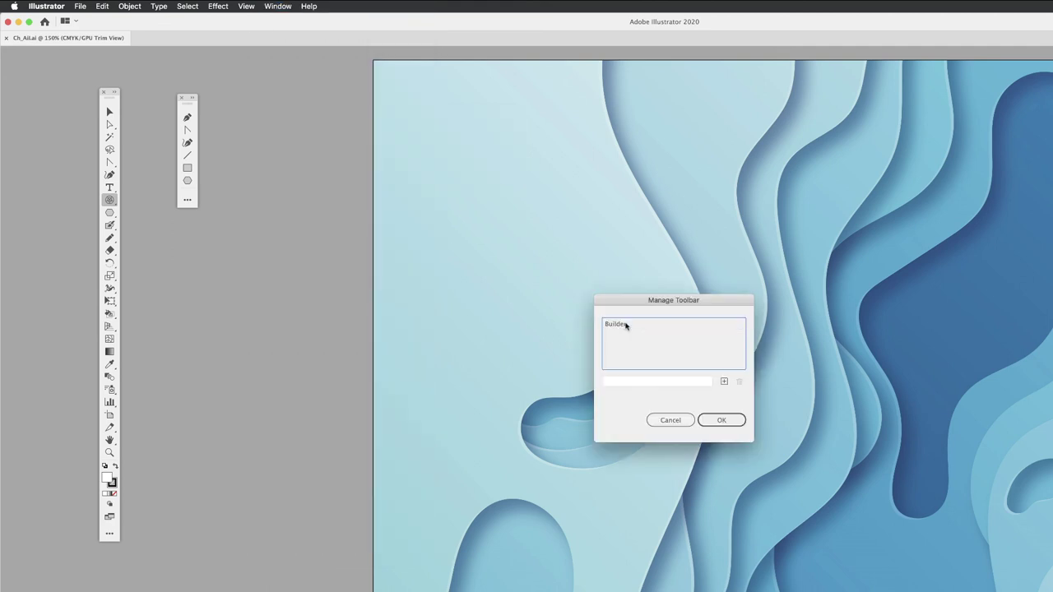
{"action": "left_click", "coordinate": [625, 326]}
{"action": "left_click", "coordinate": [722, 421]}
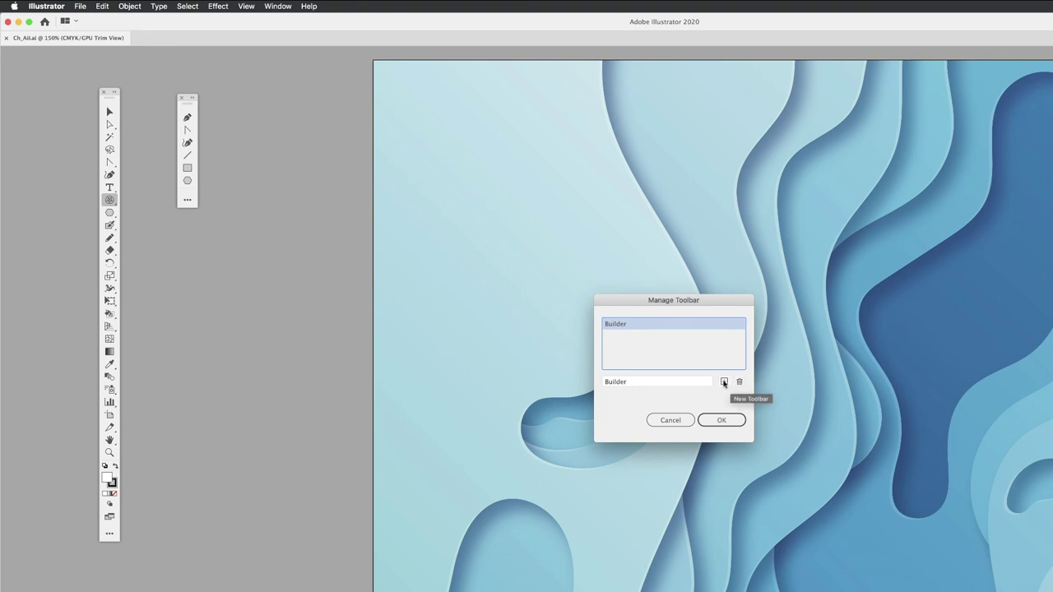
{"action": "left_click", "coordinate": [670, 421]}
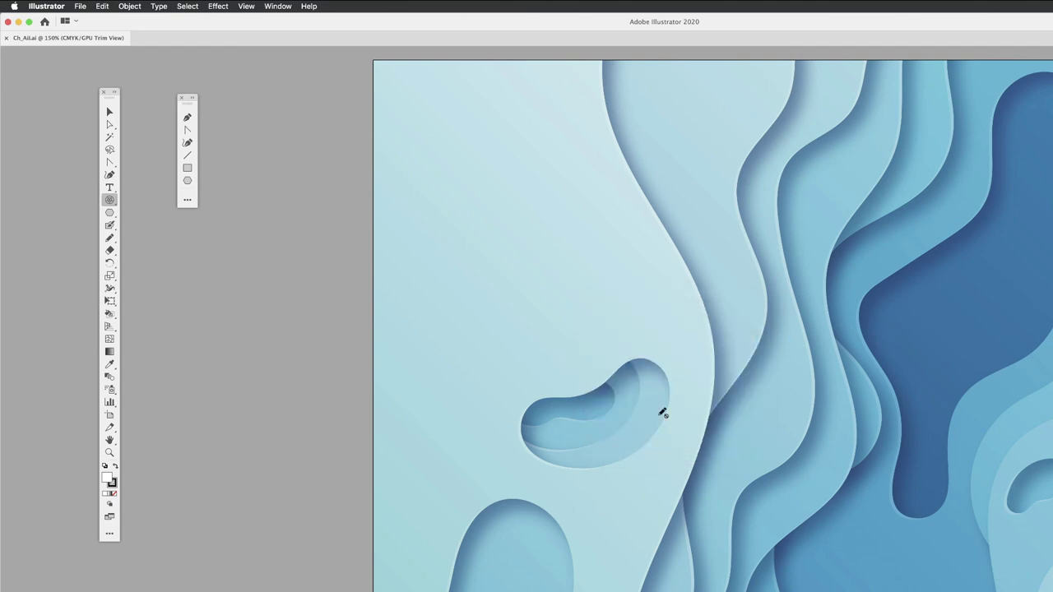